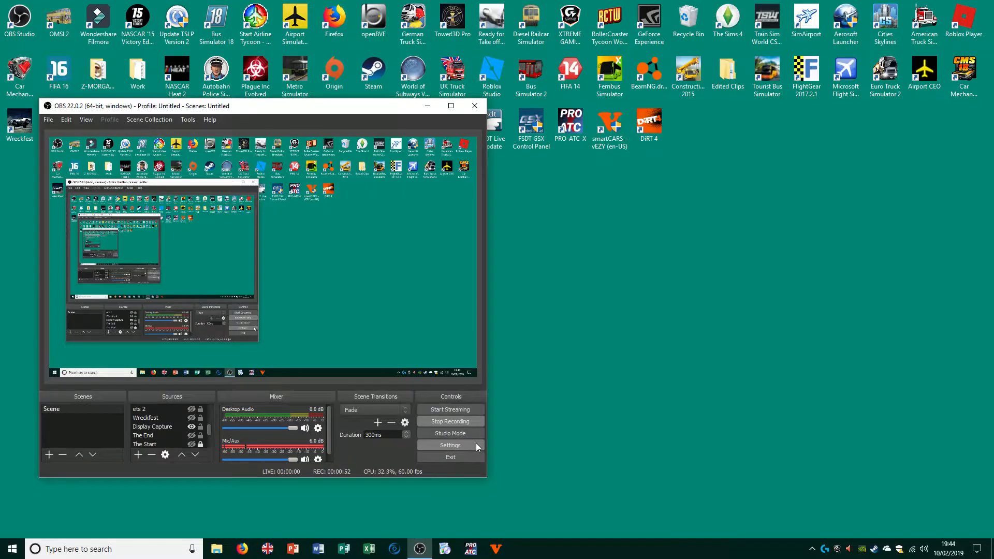
# Step: Open the settings and look through the General options
pyautogui.click(477, 443)
pyautogui.moveTo(114, 95); pyautogui.dragTo(653, 126)
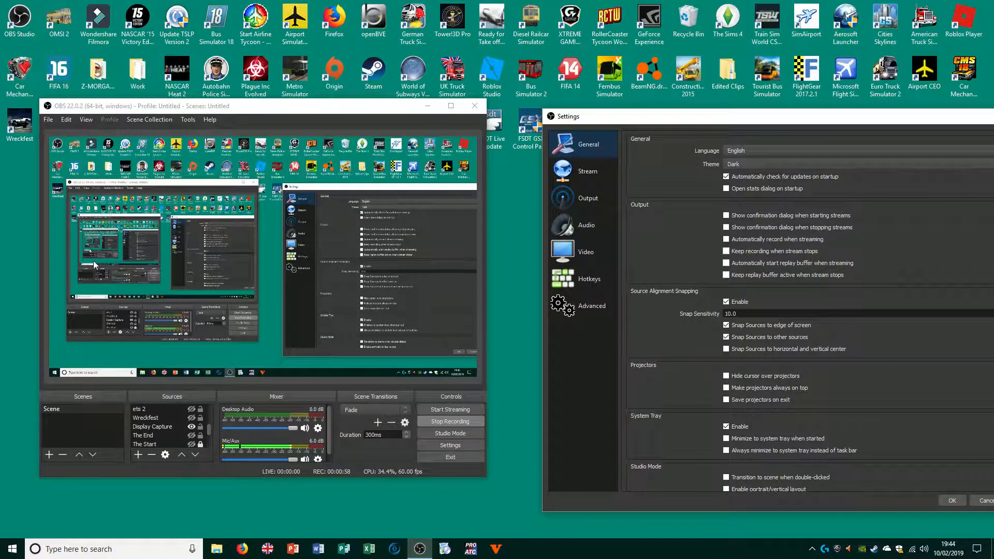
pyautogui.moveTo(595, 123); pyautogui.dragTo(77, 103)
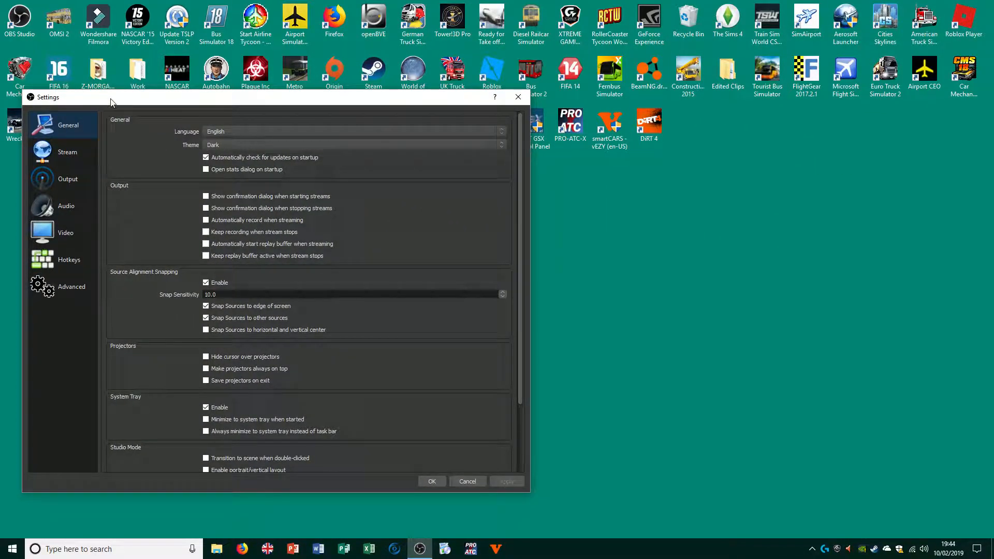
pyautogui.click(71, 153)
pyautogui.click(73, 130)
pyautogui.scroll(-1, 143, 145)
pyautogui.scroll(1, 147, 147)
# Step: Review the stream type, service, server and stream key settings
pyautogui.click(90, 151)
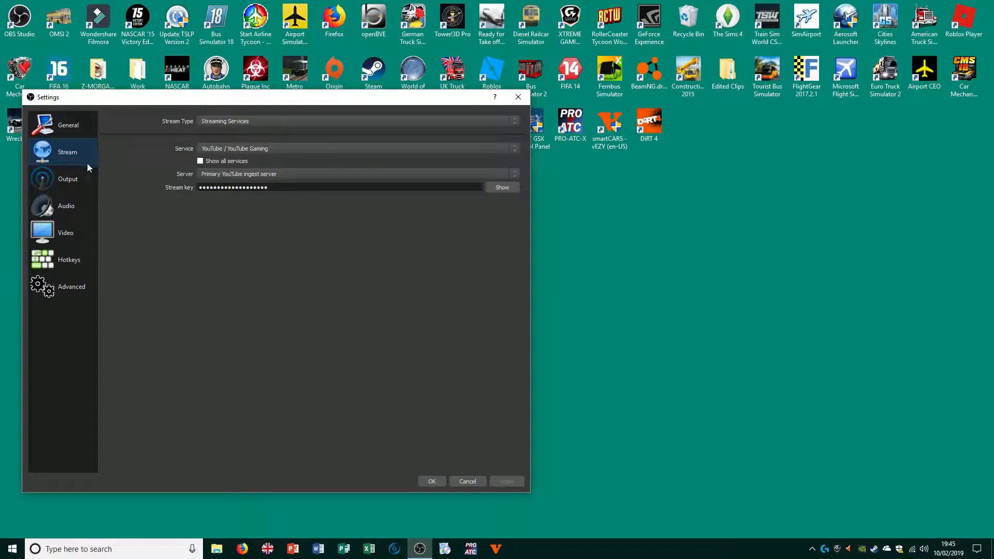
pyautogui.click(69, 182)
pyautogui.click(73, 156)
# Step: Compare the streaming and recording output settings, including encoder, rate control and bitrate
pyautogui.click(88, 177)
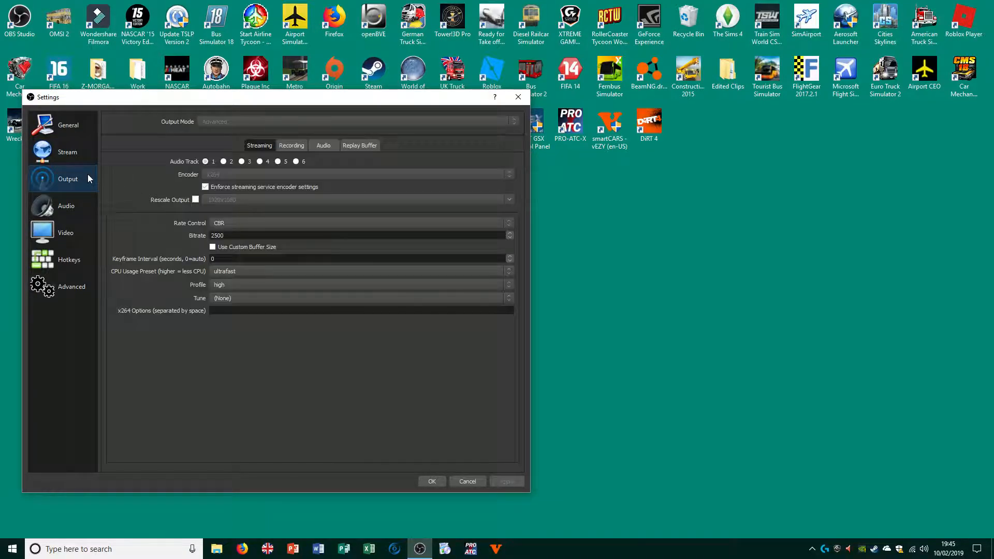
pyautogui.click(292, 145)
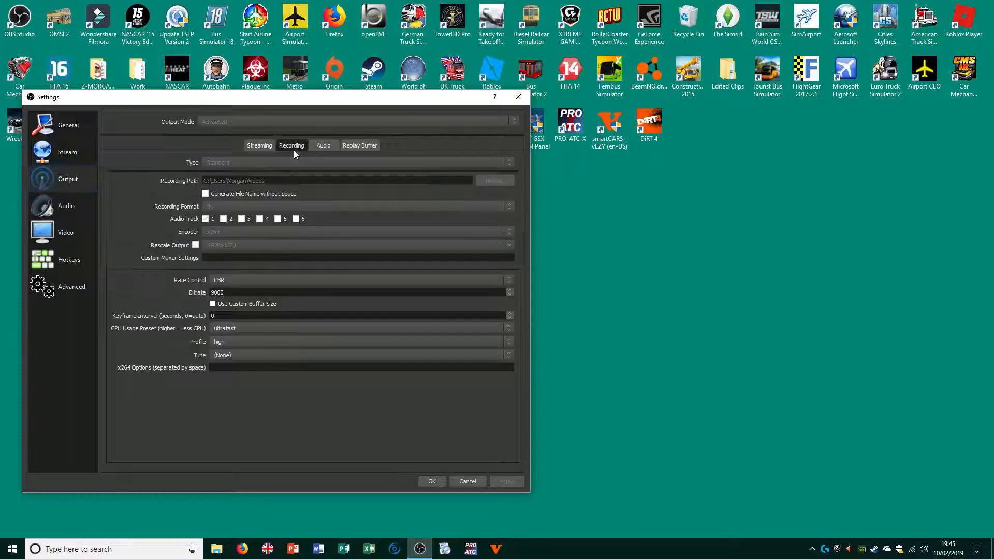
pyautogui.click(264, 149)
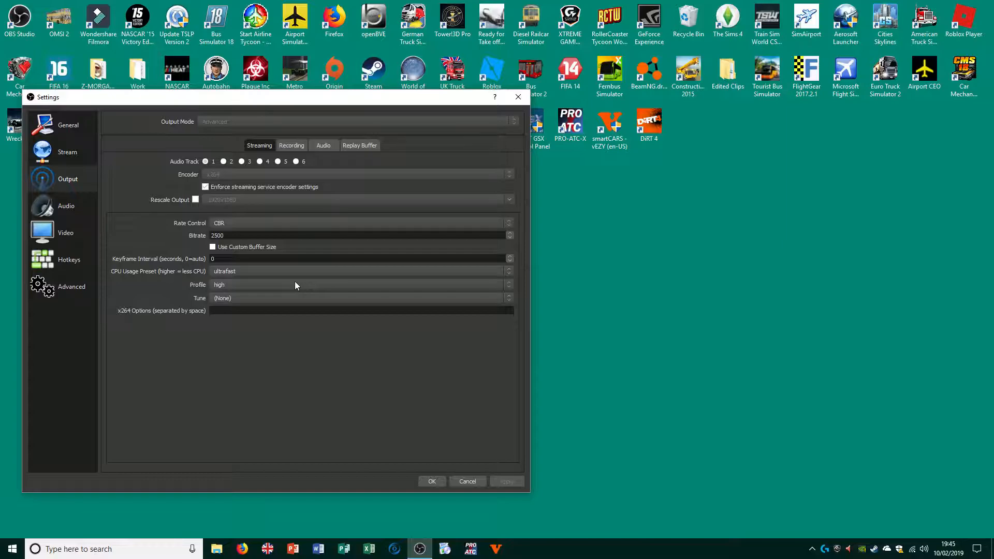
pyautogui.moveTo(306, 97); pyautogui.dragTo(327, 94)
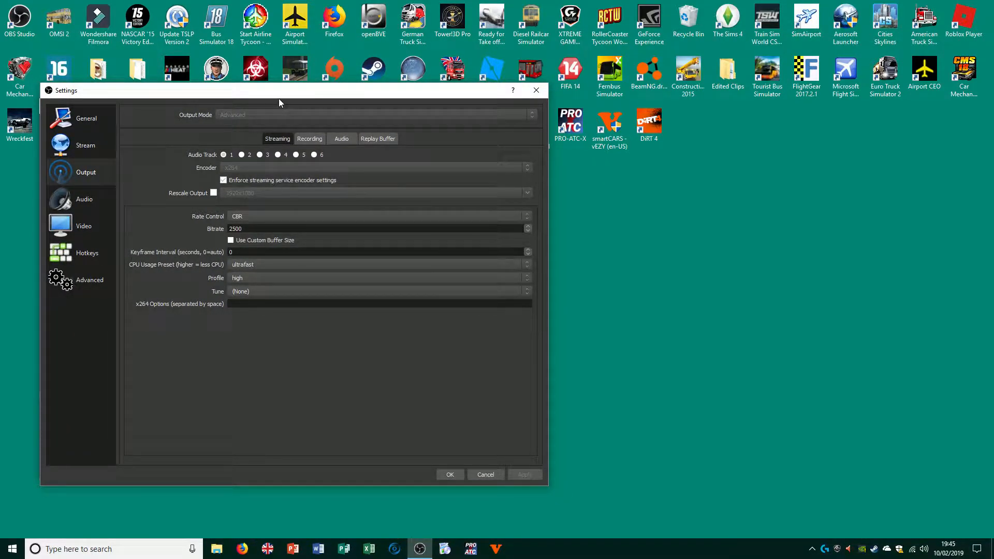
pyautogui.moveTo(321, 100)
pyautogui.mouseDown()
pyautogui.moveTo(626, 237)
pyautogui.moveTo(706, 224)
pyautogui.moveTo(684, 67)
pyautogui.moveTo(317, 107)
pyautogui.mouseUp()
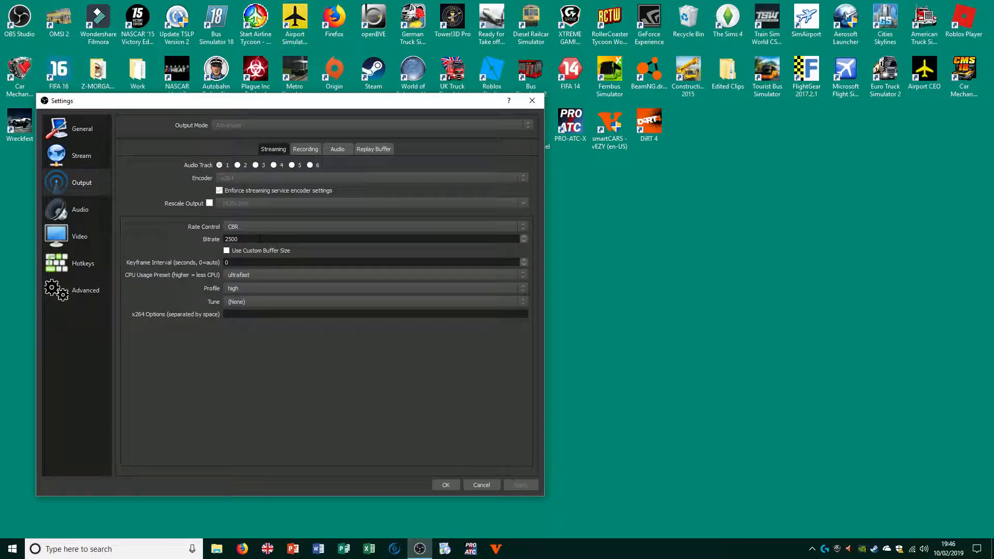
pyautogui.moveTo(226, 102)
pyautogui.mouseDown()
pyautogui.moveTo(611, 94)
pyautogui.moveTo(609, 79)
pyautogui.moveTo(343, 107)
pyautogui.moveTo(226, 83)
pyautogui.mouseUp()
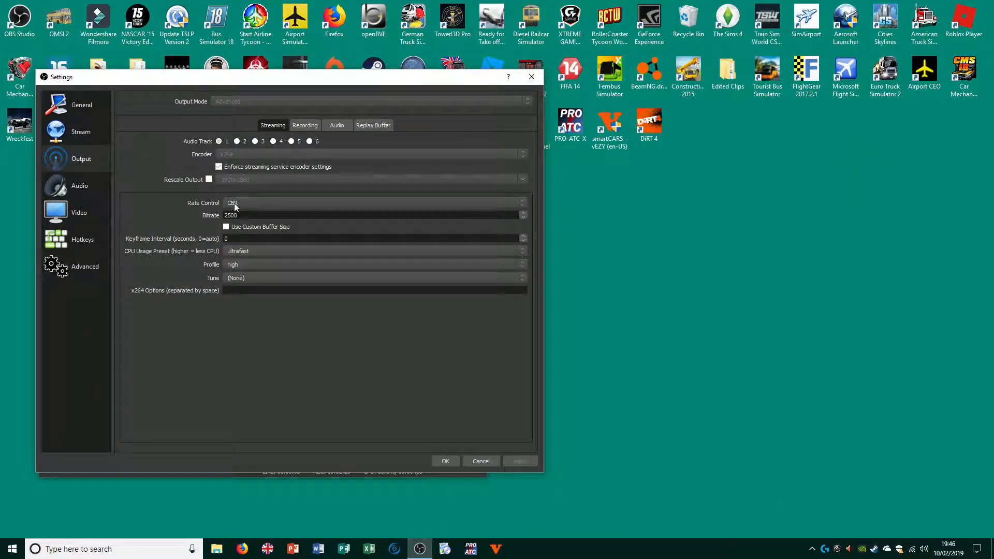
pyautogui.moveTo(196, 84); pyautogui.dragTo(217, 90)
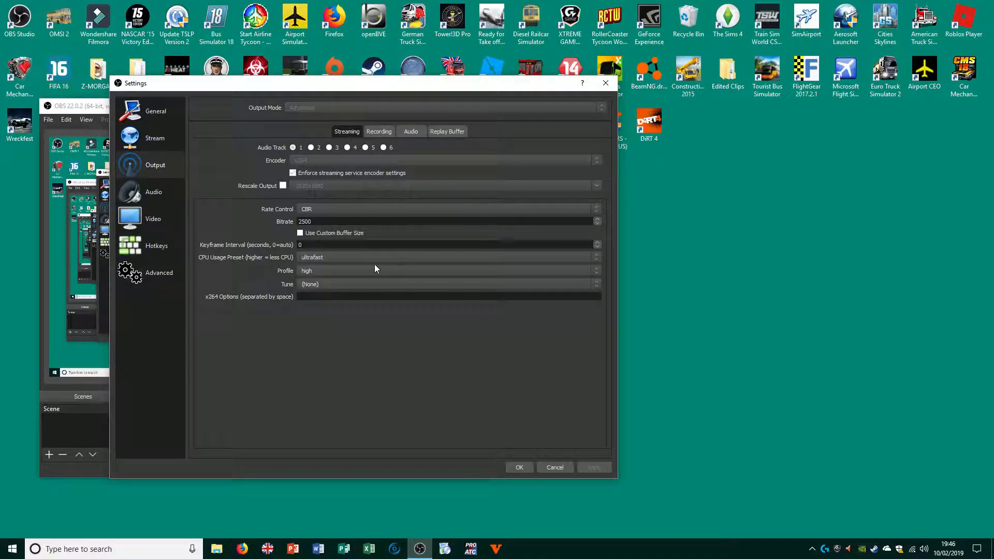
# Step: Examine the available CPU usage presets for the streaming output, keeping ultrafast
pyautogui.click(319, 256)
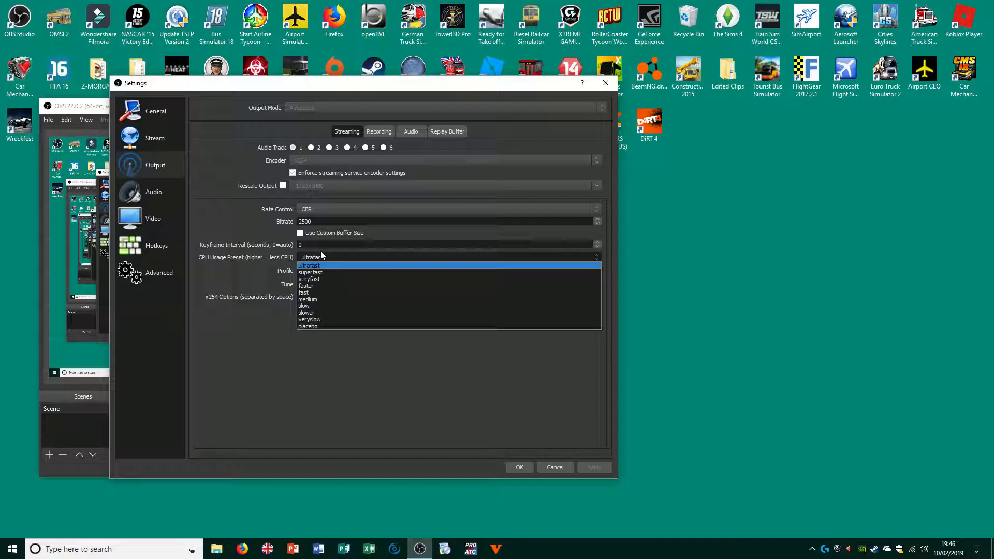
pyautogui.click(319, 255)
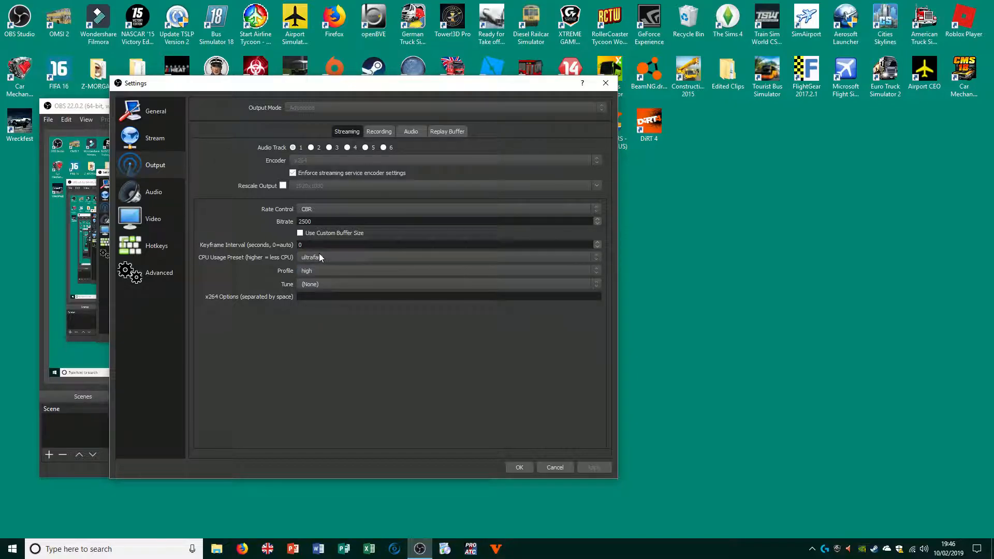
pyautogui.moveTo(297, 91); pyautogui.dragTo(217, 96)
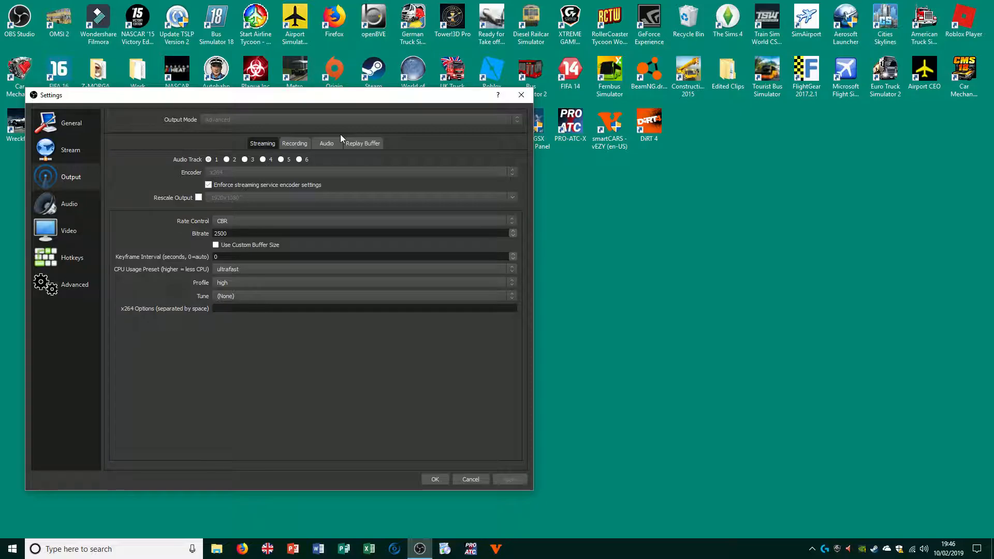
pyautogui.moveTo(267, 100); pyautogui.dragTo(246, 88)
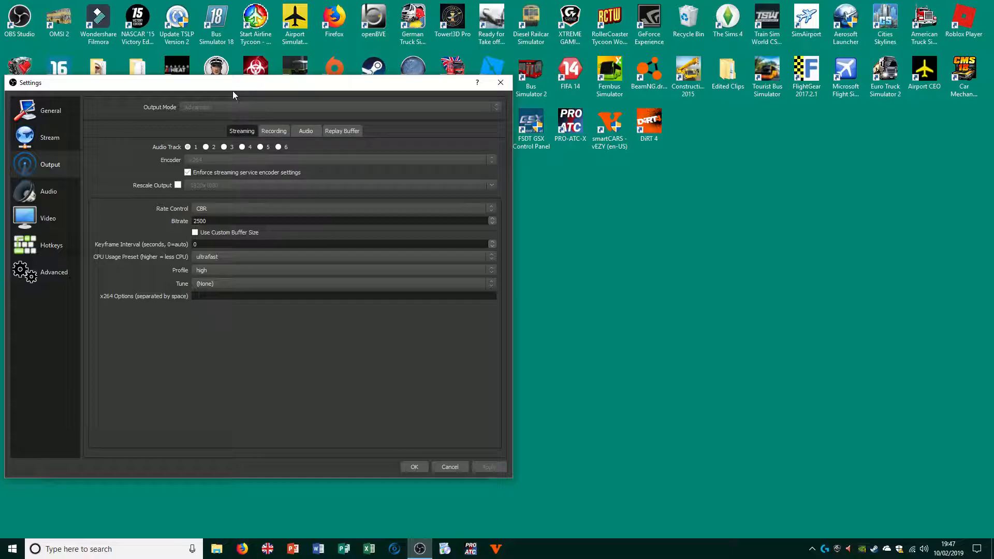
pyautogui.moveTo(242, 89); pyautogui.dragTo(311, 96)
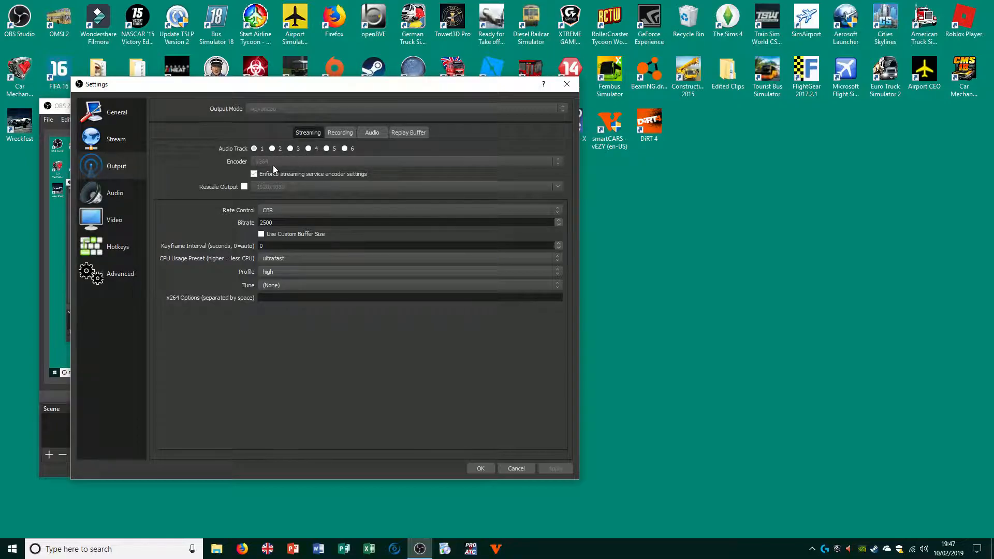
pyautogui.moveTo(244, 91)
pyautogui.mouseDown()
pyautogui.moveTo(389, 119)
pyautogui.moveTo(365, 103)
pyautogui.moveTo(259, 94)
pyautogui.mouseUp()
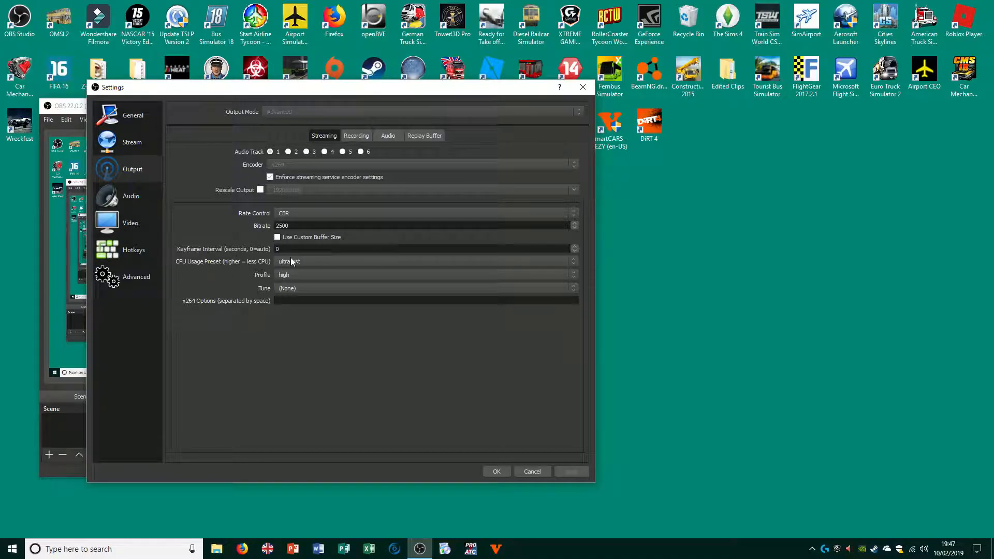
# Step: Examine the Profile and Tune choices for the streaming encoder, keeping high and (None)
pyautogui.click(282, 278)
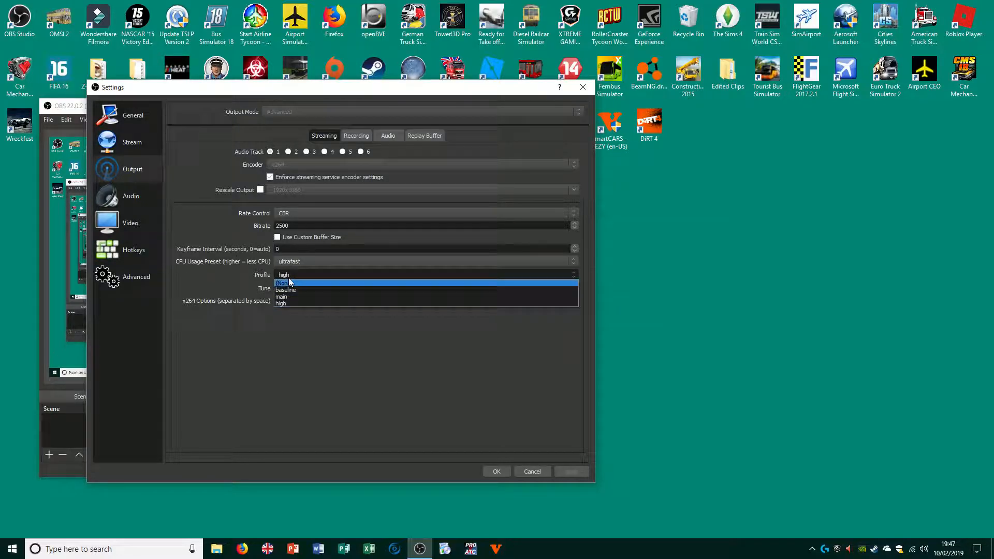
pyautogui.click(289, 274)
pyautogui.click(291, 289)
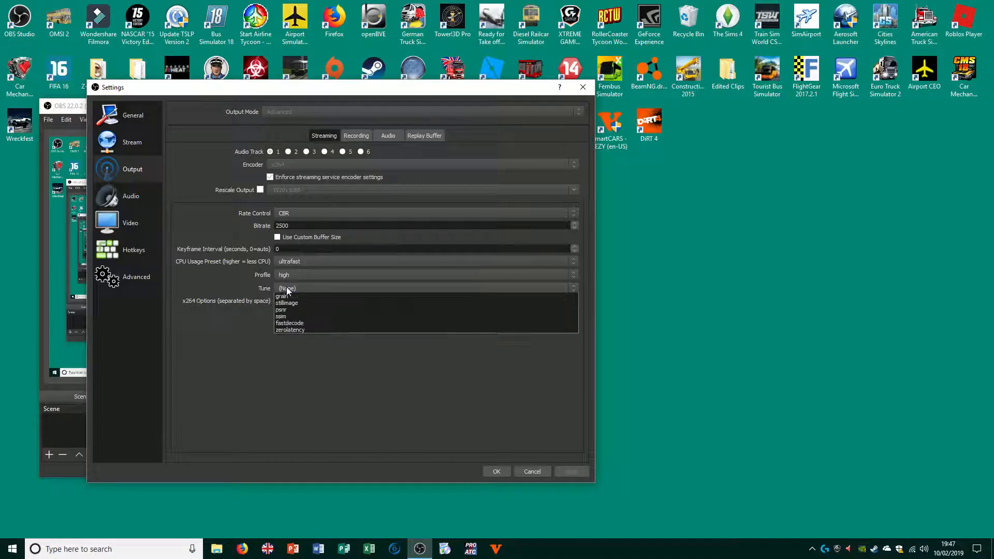
pyautogui.click(288, 292)
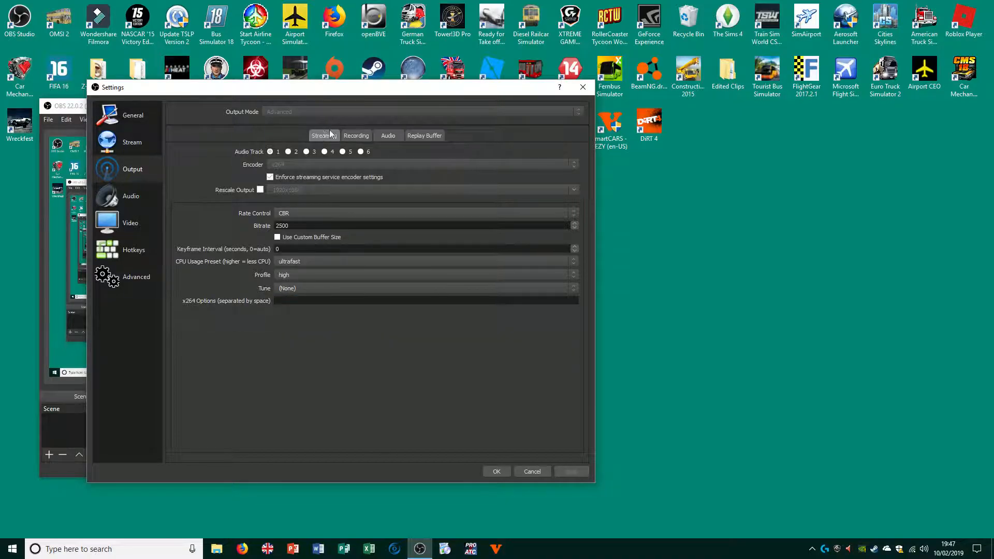
# Step: Review the recording output's path, format, audio track, bitrate and encoder settings
pyautogui.click(357, 136)
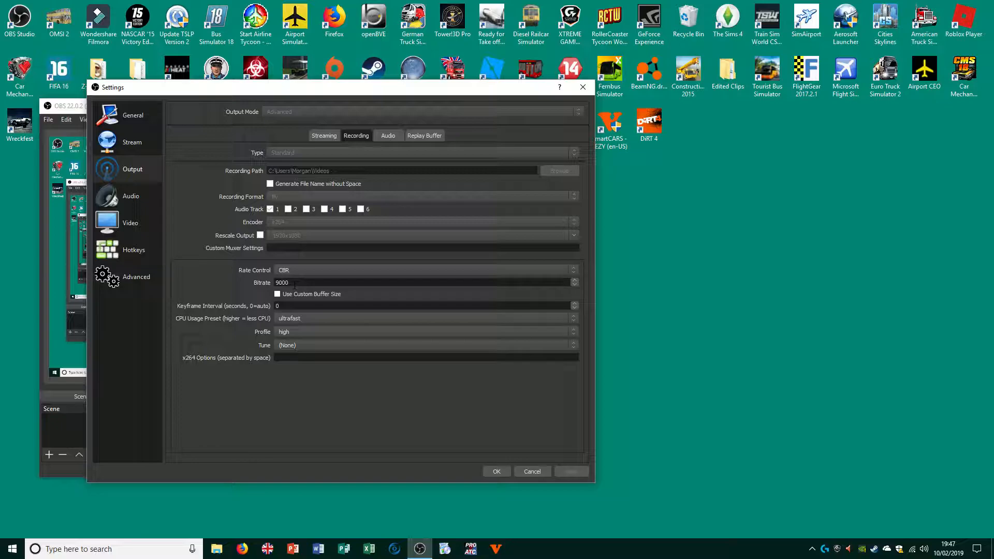
pyautogui.moveTo(306, 92); pyautogui.dragTo(357, 89)
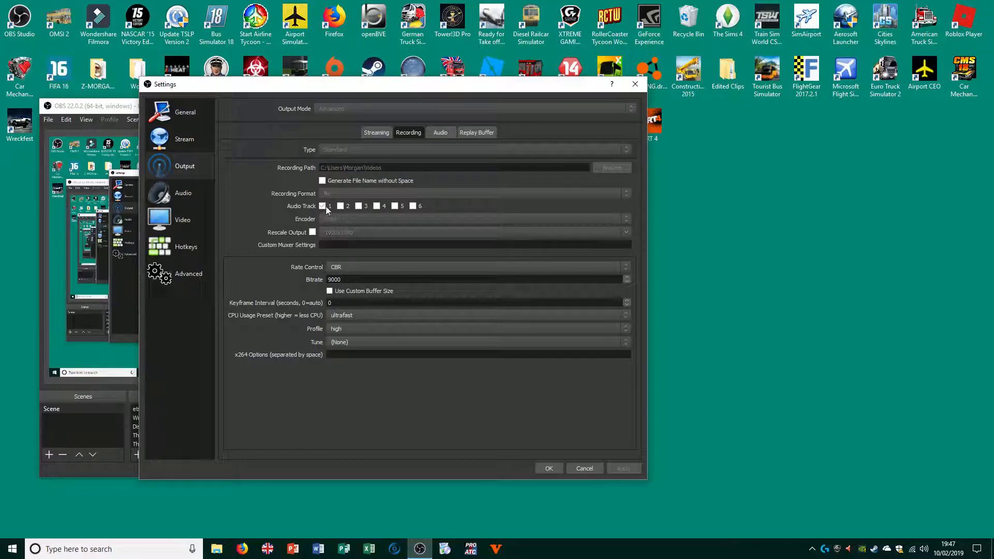
# Step: Review the video resolution, downscale filter and FPS settings and the list of hotkeys
pyautogui.click(167, 205)
pyautogui.click(178, 218)
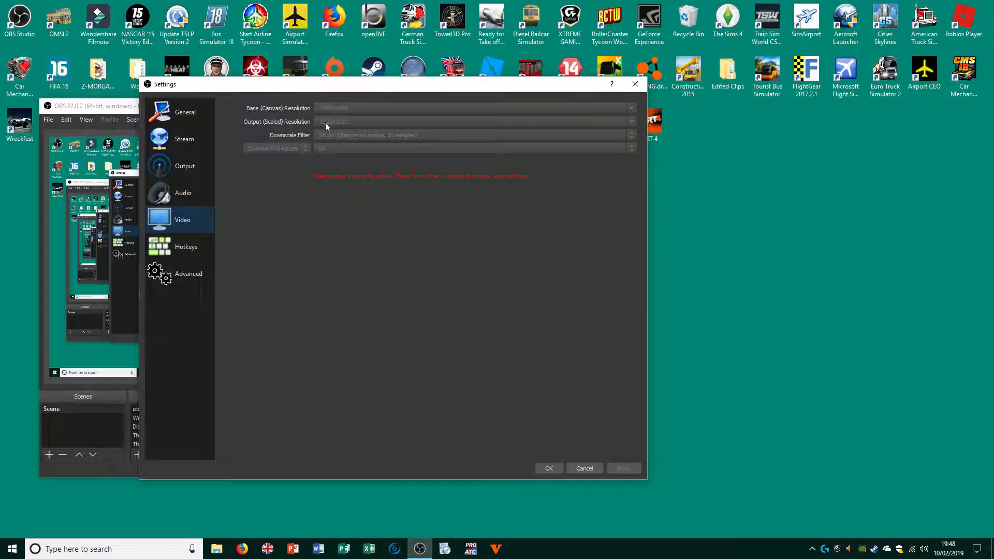
pyautogui.moveTo(293, 94); pyautogui.dragTo(254, 109)
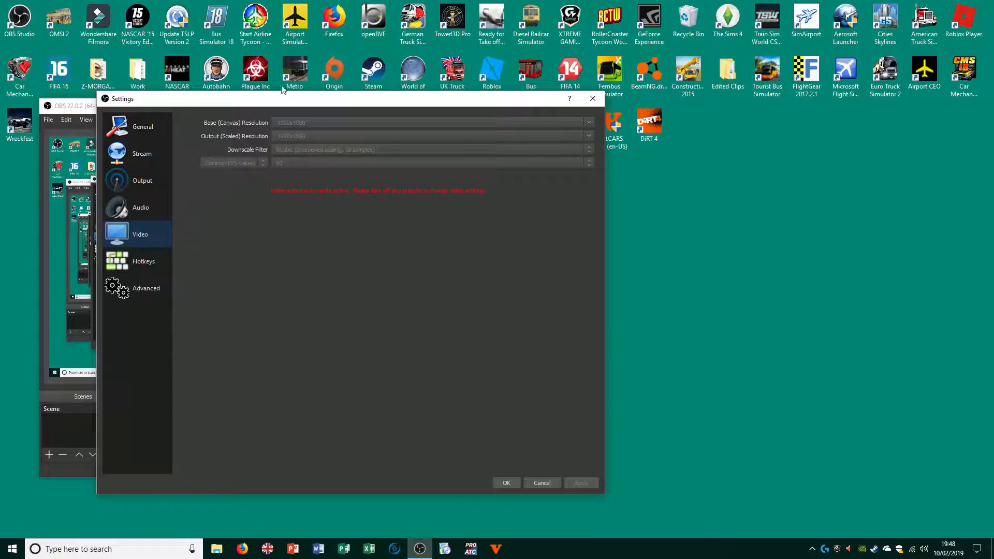
pyautogui.moveTo(265, 107); pyautogui.dragTo(437, 93)
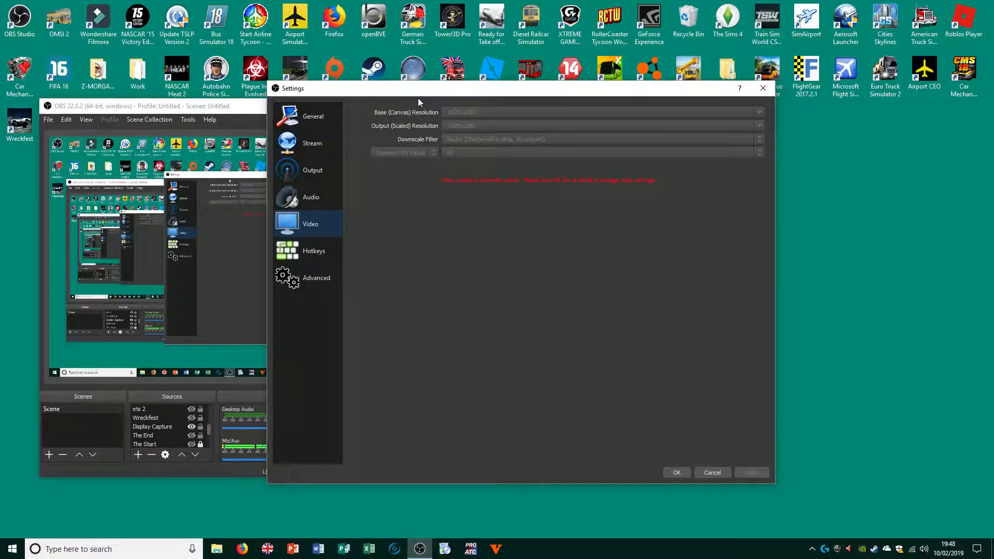
pyautogui.click(318, 257)
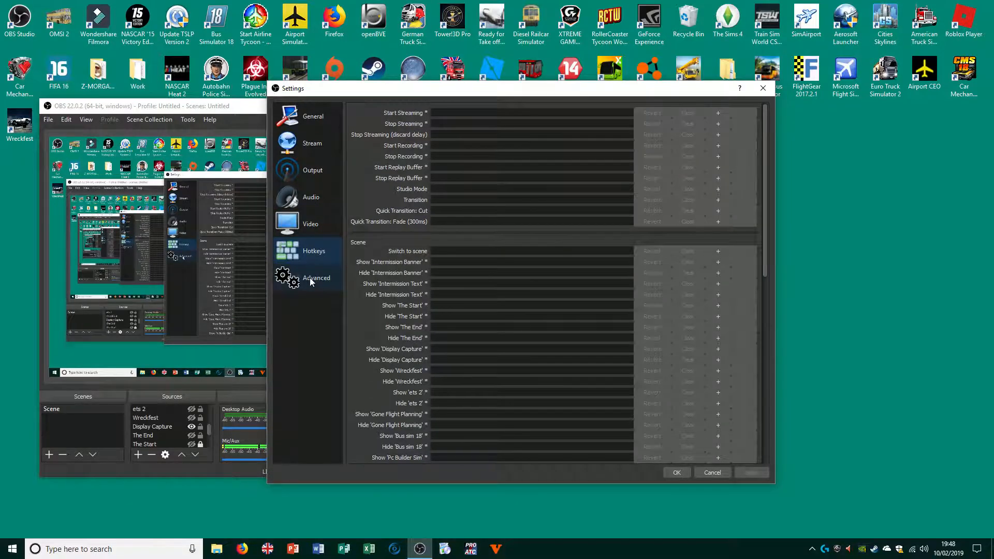
# Step: Examine the process priority choices in the advanced settings, keeping High
pyautogui.click(310, 277)
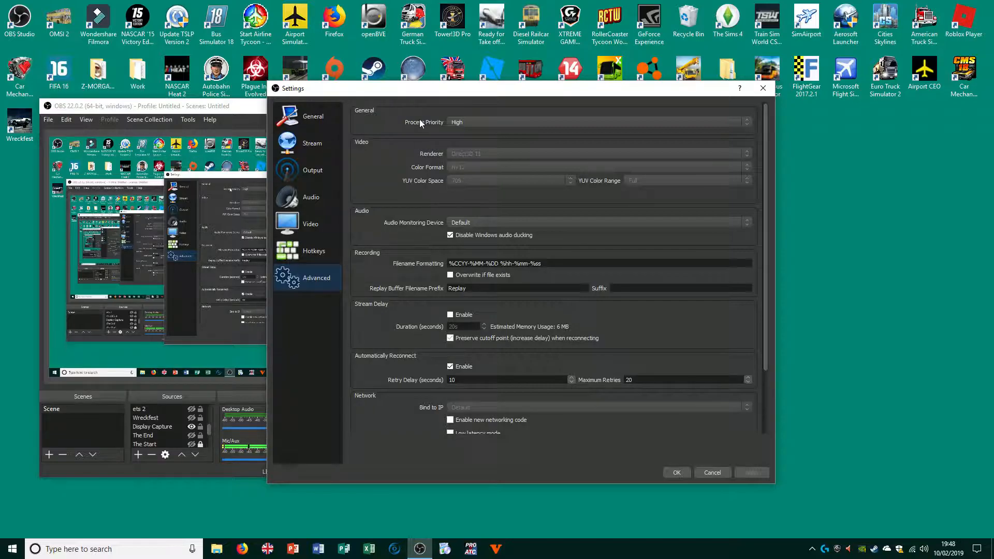
pyautogui.click(457, 123)
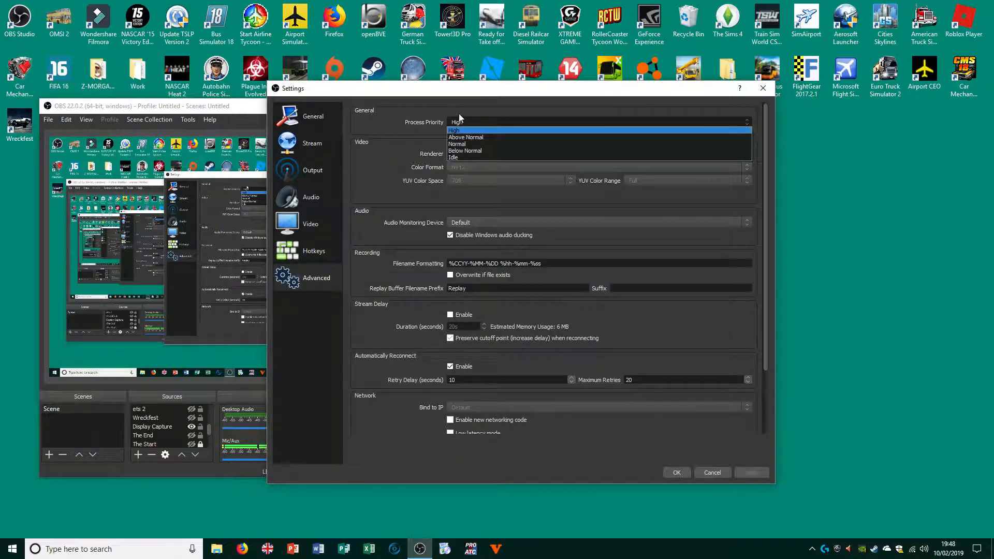
pyautogui.click(459, 130)
pyautogui.moveTo(446, 95); pyautogui.dragTo(234, 93)
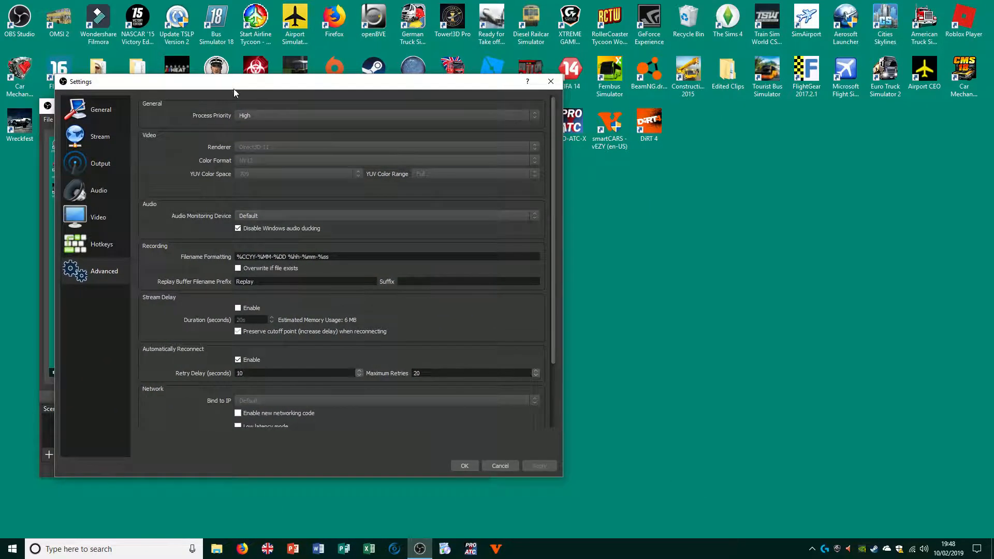
pyautogui.click(248, 115)
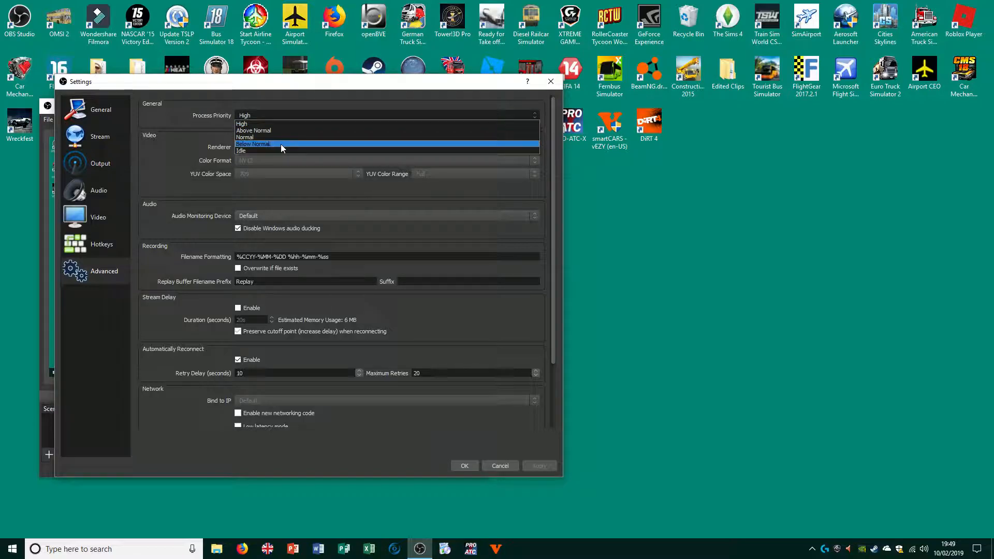
pyautogui.click(268, 115)
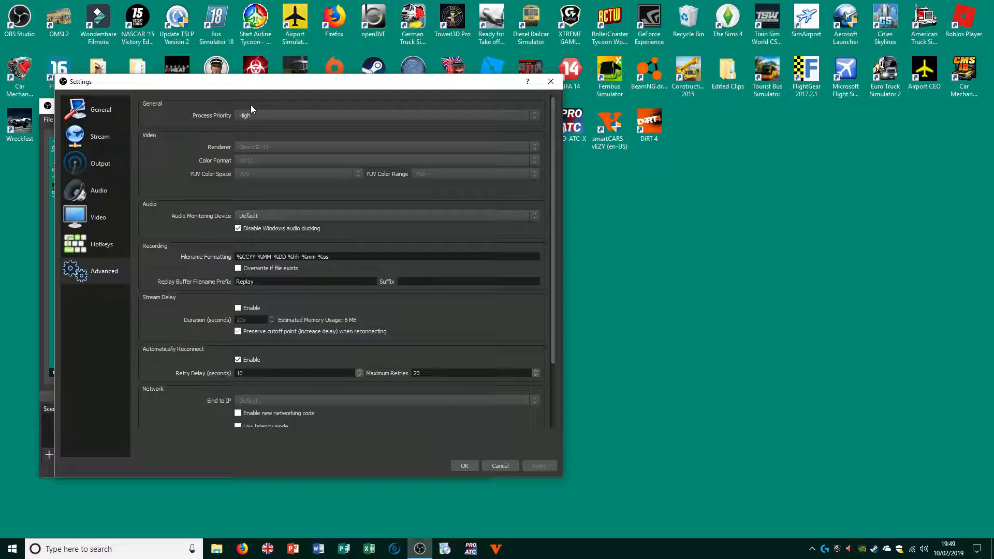
# Step: Review the remaining advanced options, from video color format and audio monitoring down to network, sources and hotkeys
pyautogui.moveTo(220, 84); pyautogui.dragTo(199, 97)
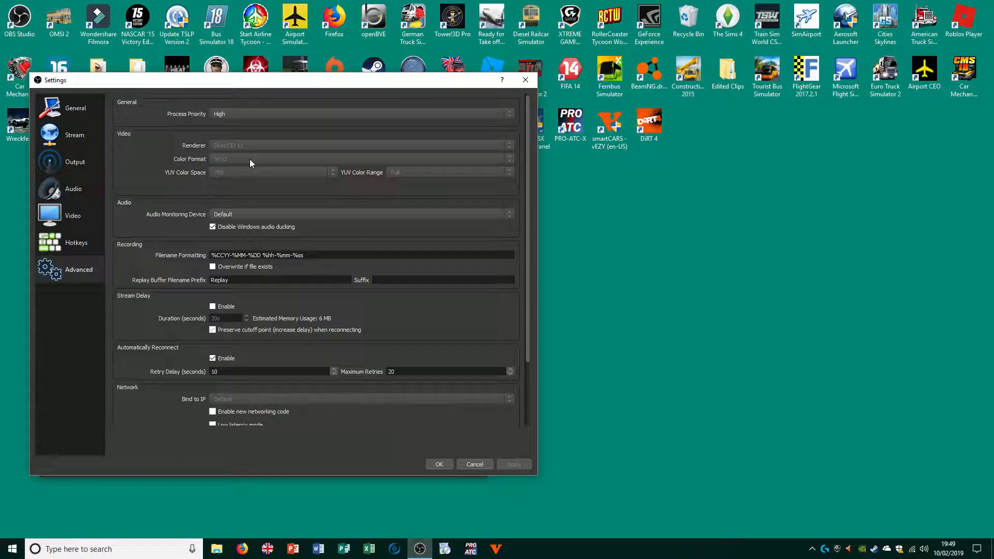
pyautogui.moveTo(266, 84)
pyautogui.mouseDown()
pyautogui.moveTo(470, 104)
pyautogui.moveTo(520, 81)
pyautogui.moveTo(282, 92)
pyautogui.mouseUp()
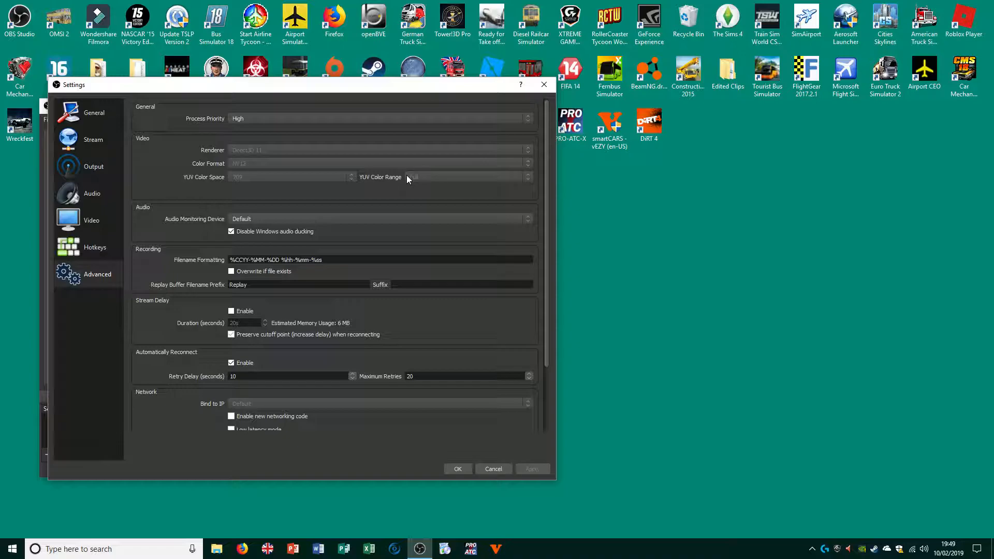
pyautogui.scroll(-2, 172, 304)
pyautogui.scroll(2, 172, 303)
pyautogui.scroll(-1, 205, 204)
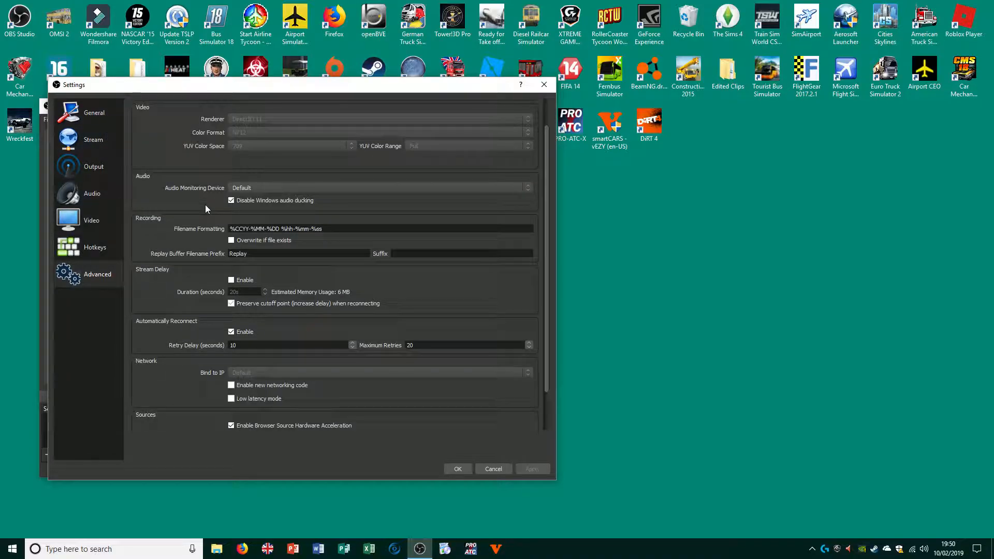
pyautogui.scroll(-2, 205, 204)
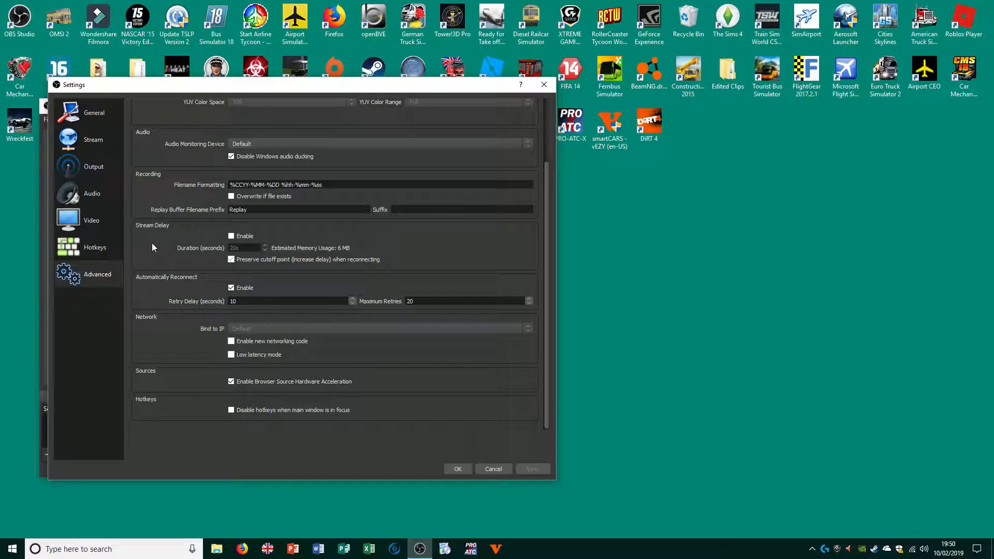
# Step: Recheck the video and hotkey settings and return to the advanced options
pyautogui.click(102, 228)
pyautogui.click(88, 247)
pyautogui.click(85, 274)
pyautogui.click(80, 244)
pyautogui.click(83, 277)
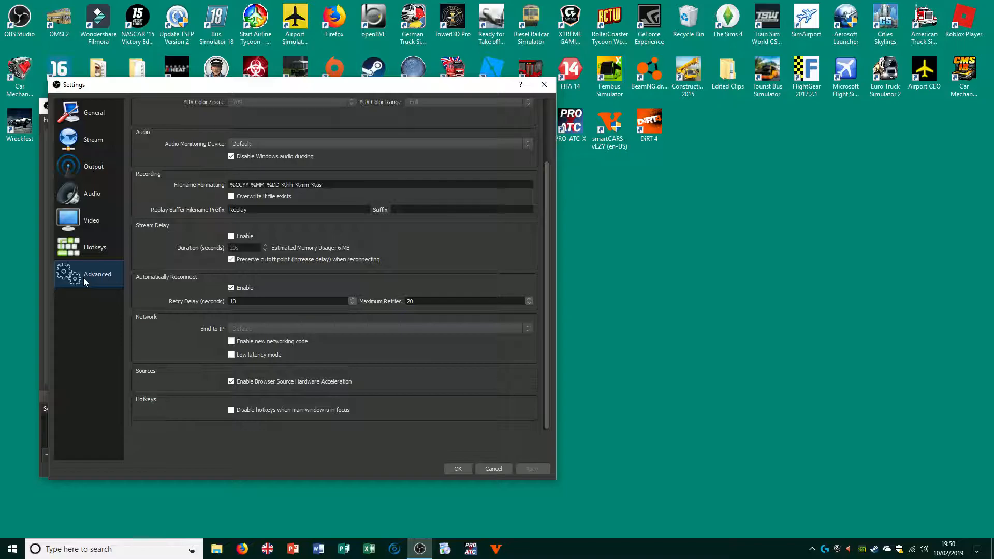
# Step: Recheck the process priority and stream service settings, and compare the output settings for recording and streaming
pyautogui.scroll(3, 205, 245)
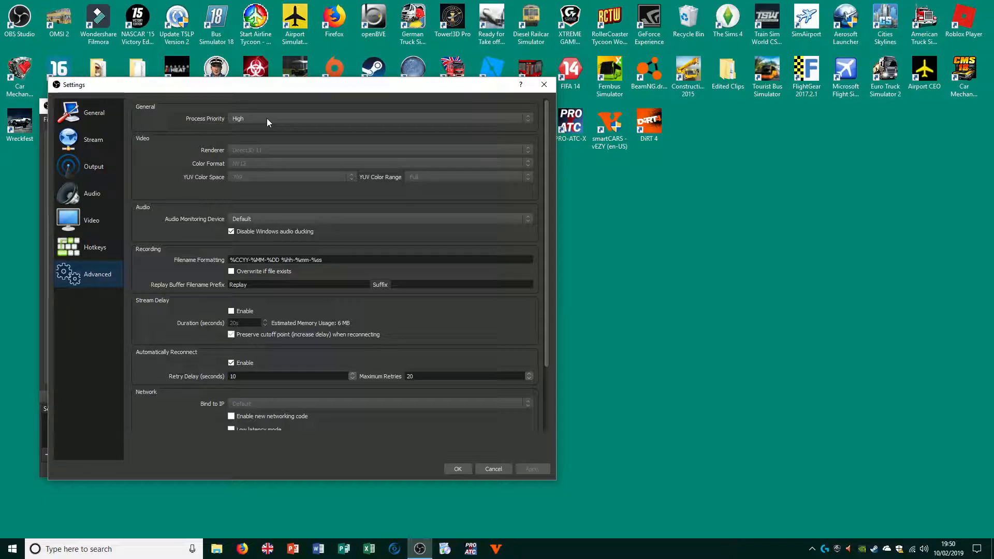
pyautogui.click(88, 130)
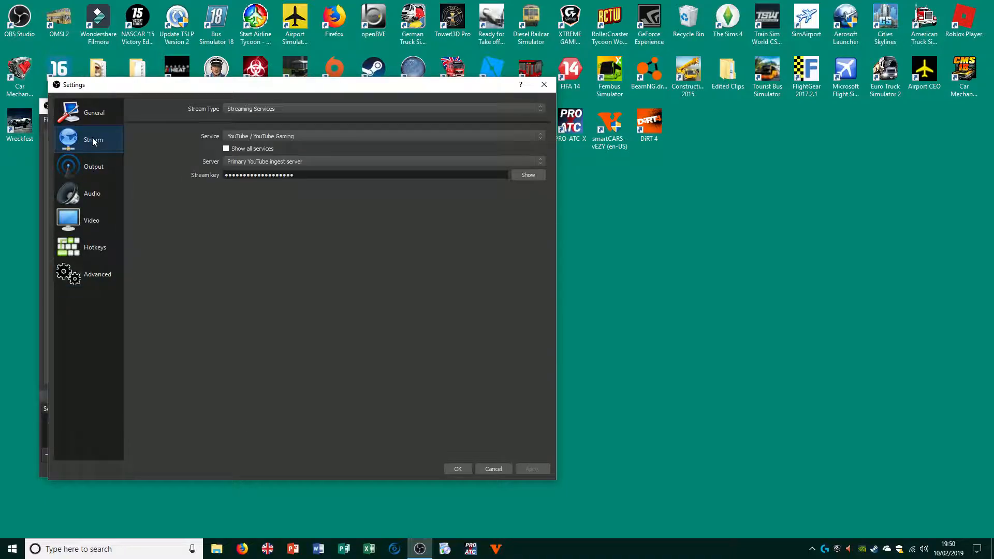
pyautogui.click(71, 171)
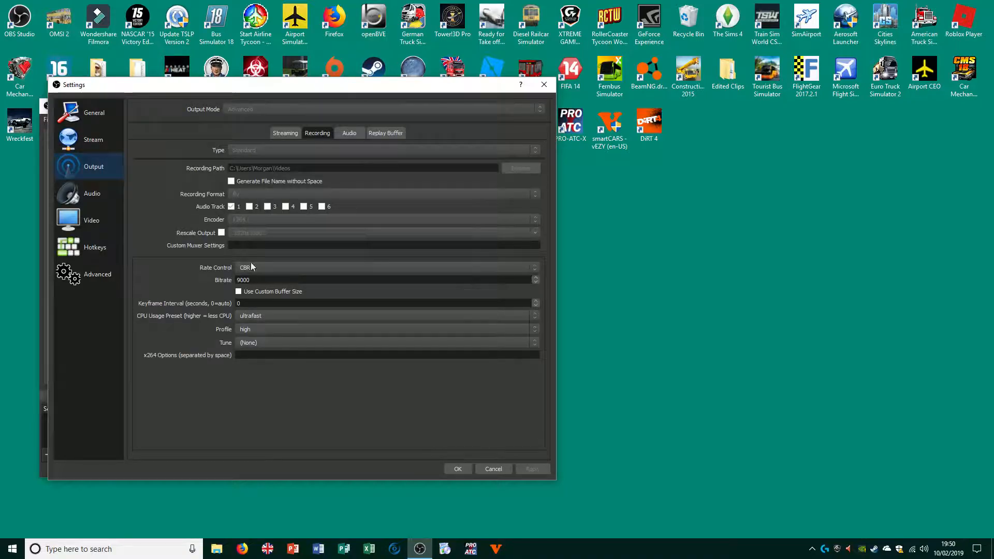
pyautogui.click(283, 136)
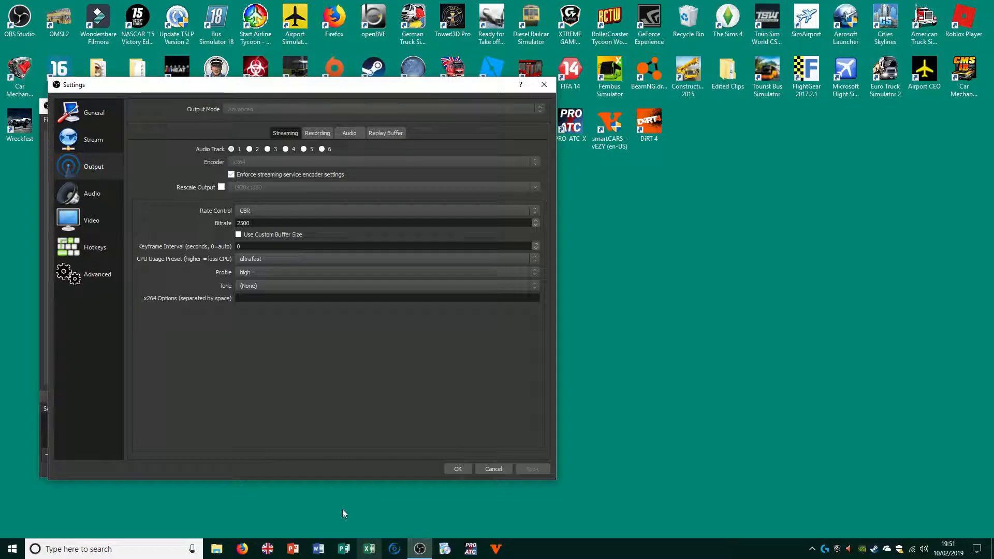
# Step: Review the general options from theme down to multiview, recheck the stream service, and close the settings with OK
pyautogui.click(76, 144)
pyautogui.click(89, 113)
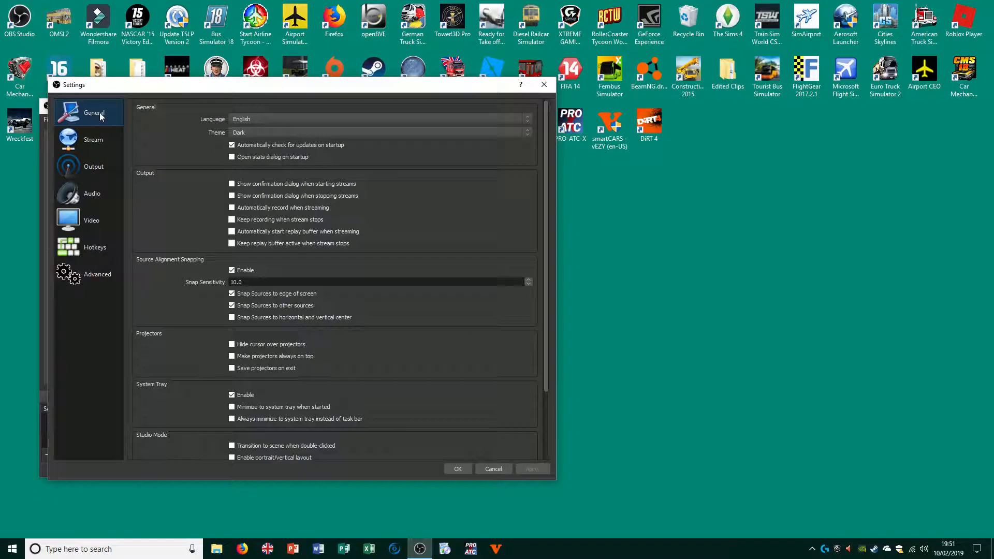
pyautogui.click(247, 135)
pyautogui.click(247, 135)
pyautogui.scroll(-3, 222, 157)
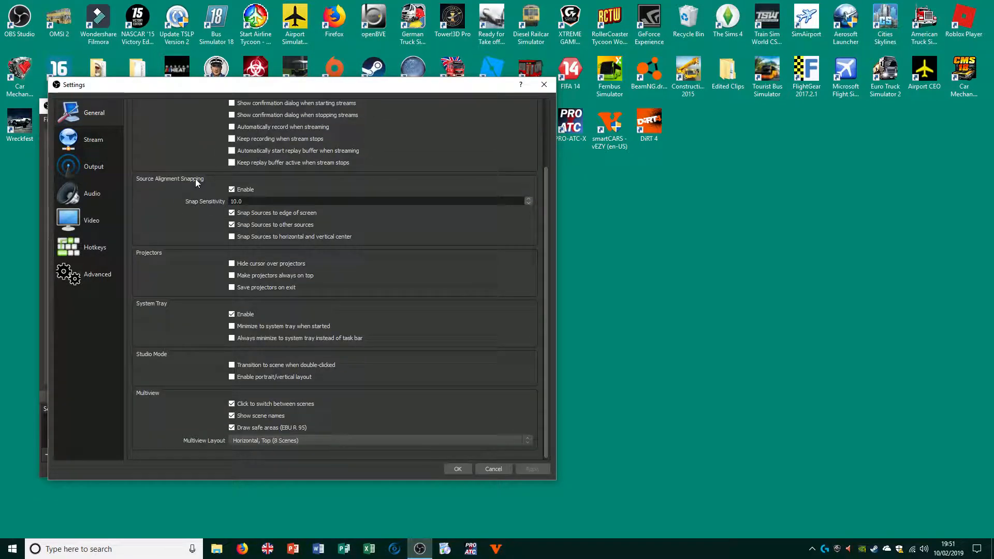
pyautogui.click(84, 147)
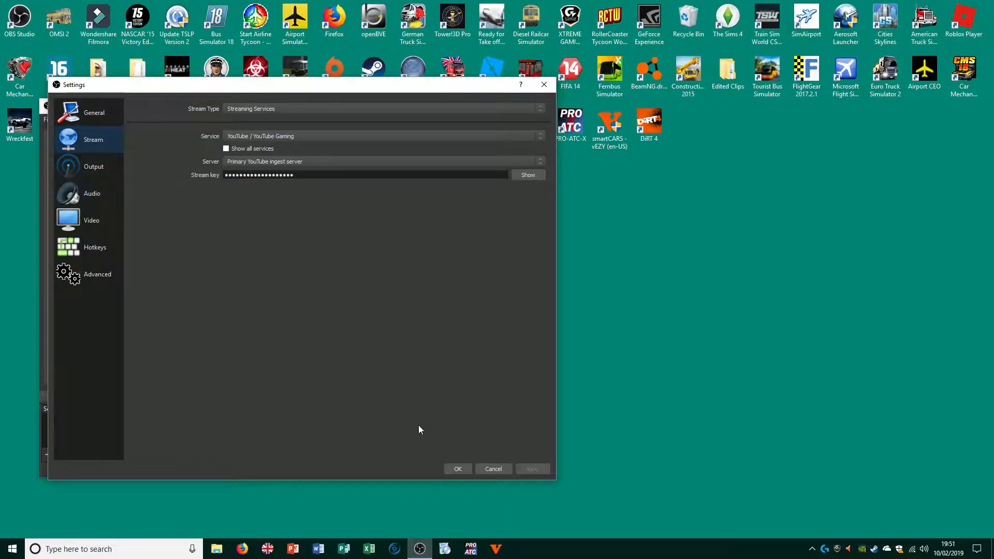
pyautogui.click(455, 469)
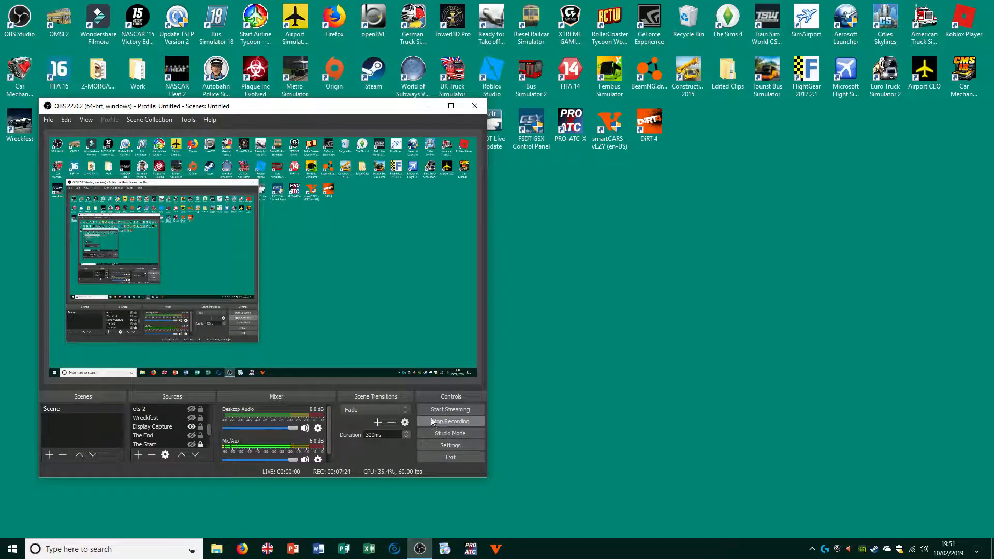